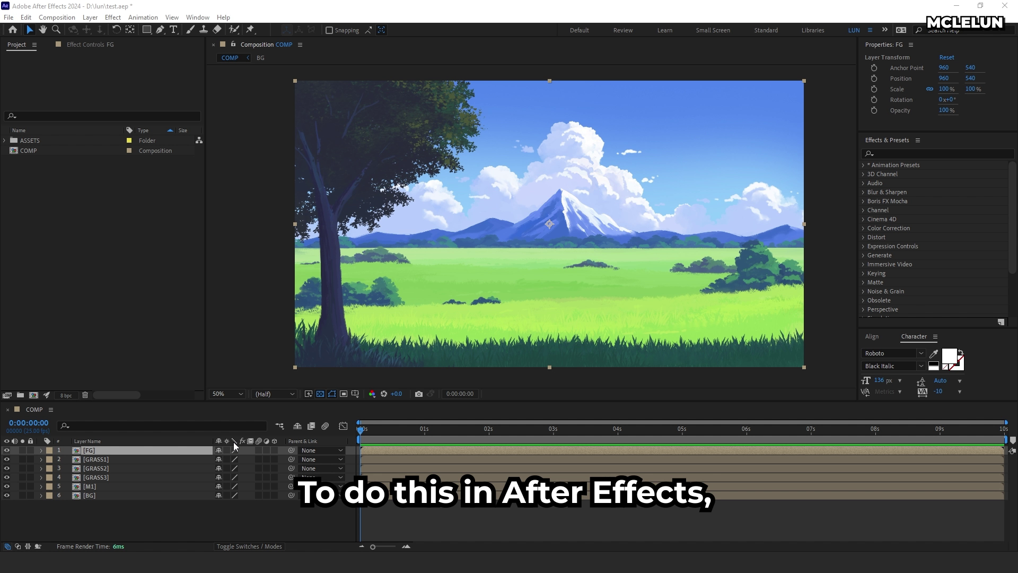
Turn all six artwork layers, from FG down to BG, into 3D layers
{"action": "left_click", "coordinate": [173, 488]}
{"action": "left_click", "coordinate": [177, 451]}
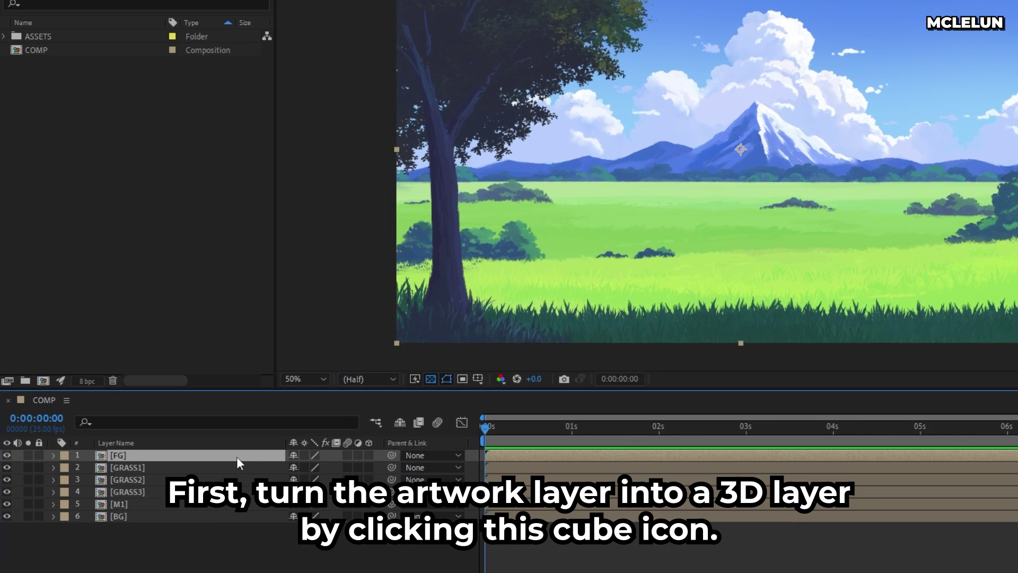
{"action": "left_click_drag", "start_coordinate": [410, 455], "coordinate": [417, 516]}
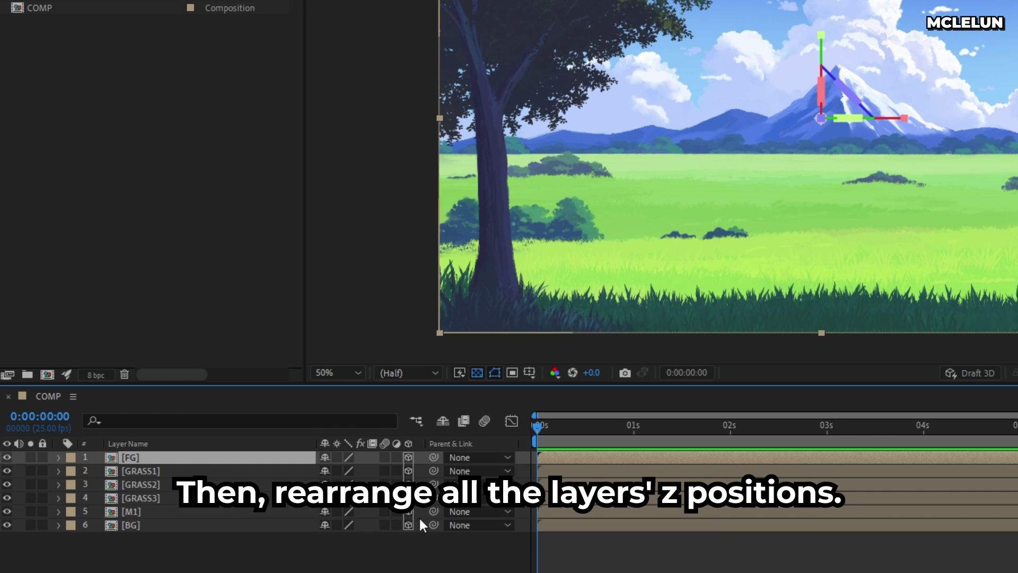
Reveal the Position property of all six layers and set the BG layer's Z position to 2000
{"action": "left_click", "coordinate": [151, 526], "text": "shift"}
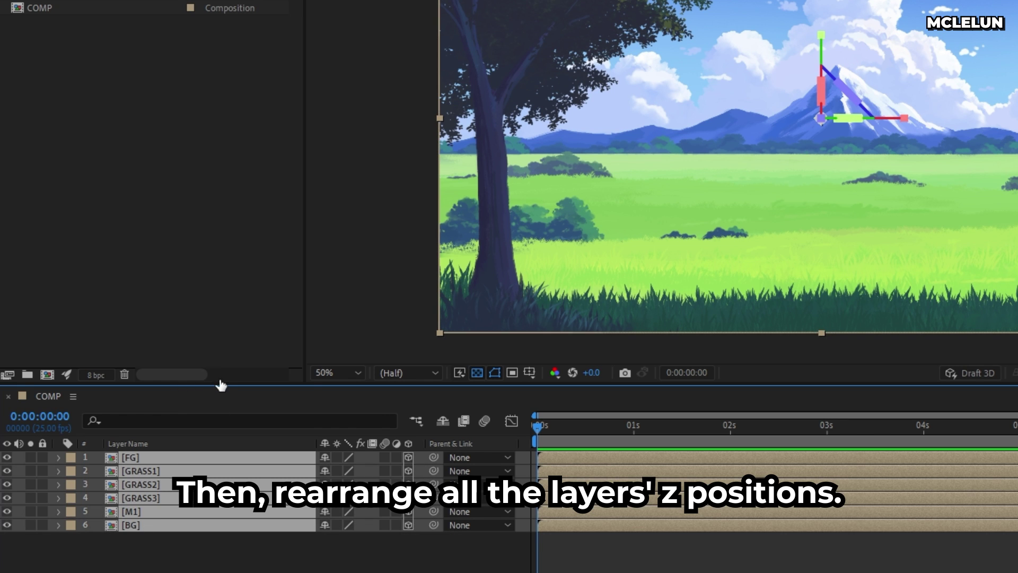
{"action": "left_click_drag", "start_coordinate": [222, 385], "coordinate": [218, 309]}
{"action": "key", "text": "p"}
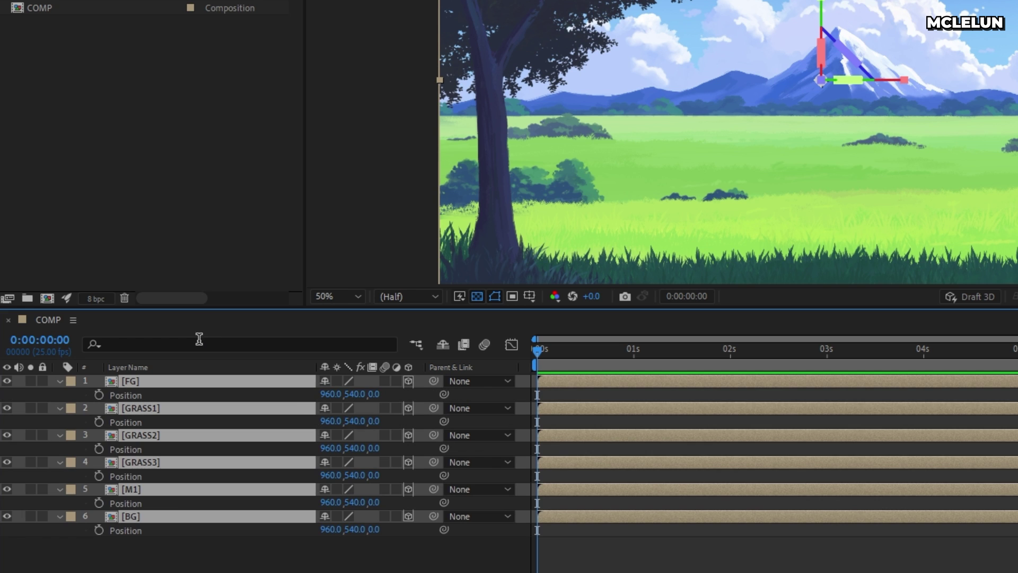
{"action": "left_click", "coordinate": [376, 546]}
{"action": "left_click_drag", "start_coordinate": [373, 530], "coordinate": [388, 532]}
{"action": "left_click", "coordinate": [380, 546]}
{"action": "type", "text": "2000"}
{"action": "key", "text": "Return"}
Set the Z position of the M1 layer to 1500 and of the GRASS3 layer to 1300
{"action": "left_click", "coordinate": [373, 503]}
{"action": "type", "text": "1500"}
{"action": "key", "text": "Return"}
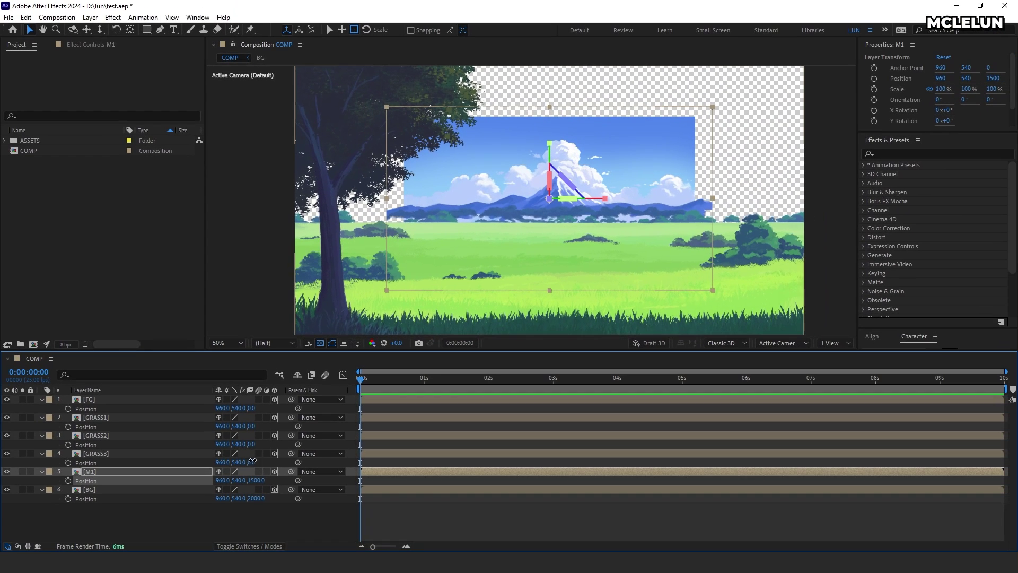
{"action": "type", "text": "1300"}
{"action": "key", "text": "Return"}
Set the Z position of the GRASS2 layer to 1100 and of the GRASS1 layer to 500
{"action": "type", "text": "110"}
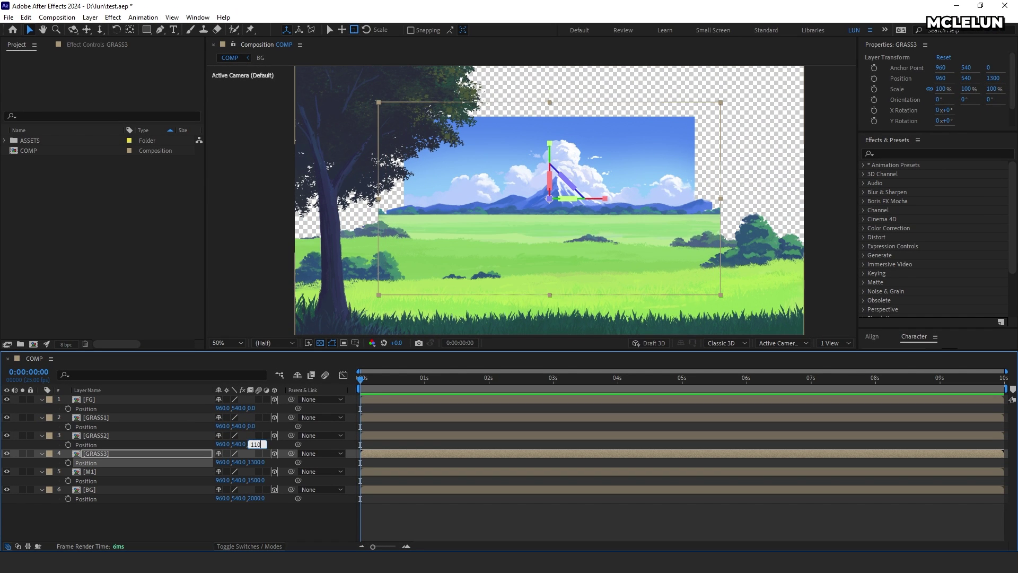
{"action": "type", "text": "0"}
{"action": "key", "text": "Return"}
{"action": "type", "text": "500"}
{"action": "key", "text": "Return"}
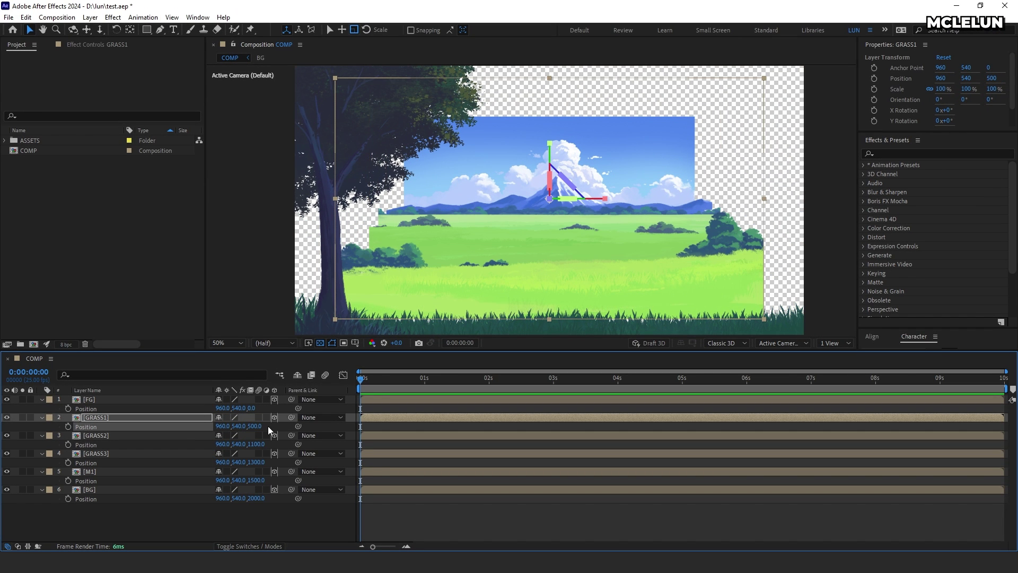
Reveal all layers' Scale and enlarge BG to 176%, M1 to 157%, GRASS3 to 151%, GRASS2 to 142% and GRASS1 to 122%
{"action": "left_click", "coordinate": [114, 489]}
{"action": "left_click", "coordinate": [116, 401], "text": "shift"}
{"action": "key", "text": "s"}
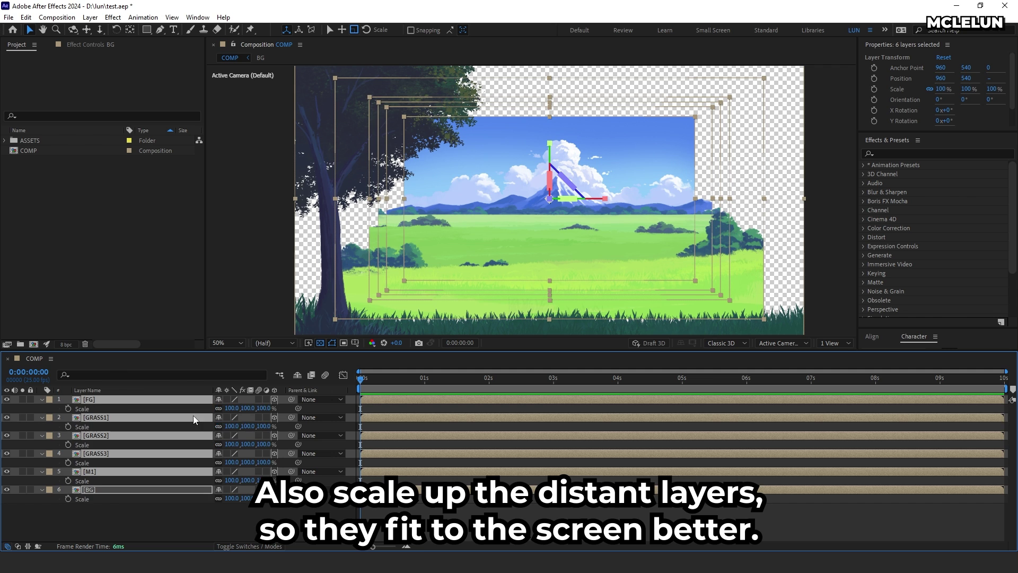
{"action": "left_click", "coordinate": [249, 517]}
{"action": "left_click_drag", "start_coordinate": [265, 499], "coordinate": [290, 463]}
{"action": "left_click_drag", "start_coordinate": [232, 445], "coordinate": [257, 426]}
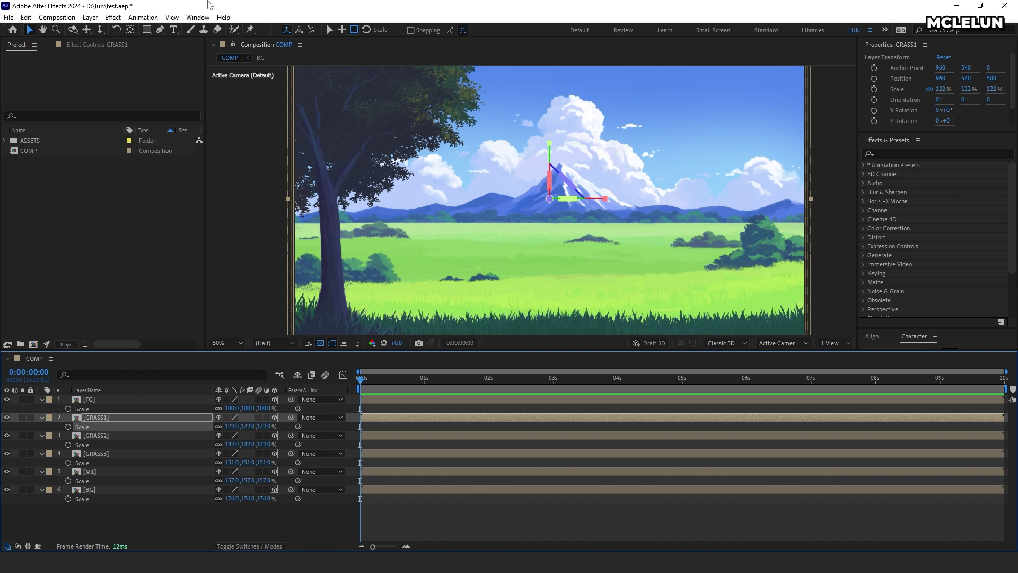
Add a new camera layer with the offered settings and place it first in the layer stack
{"action": "left_click", "coordinate": [90, 18]}
{"action": "mouse_move", "coordinate": [101, 32]}
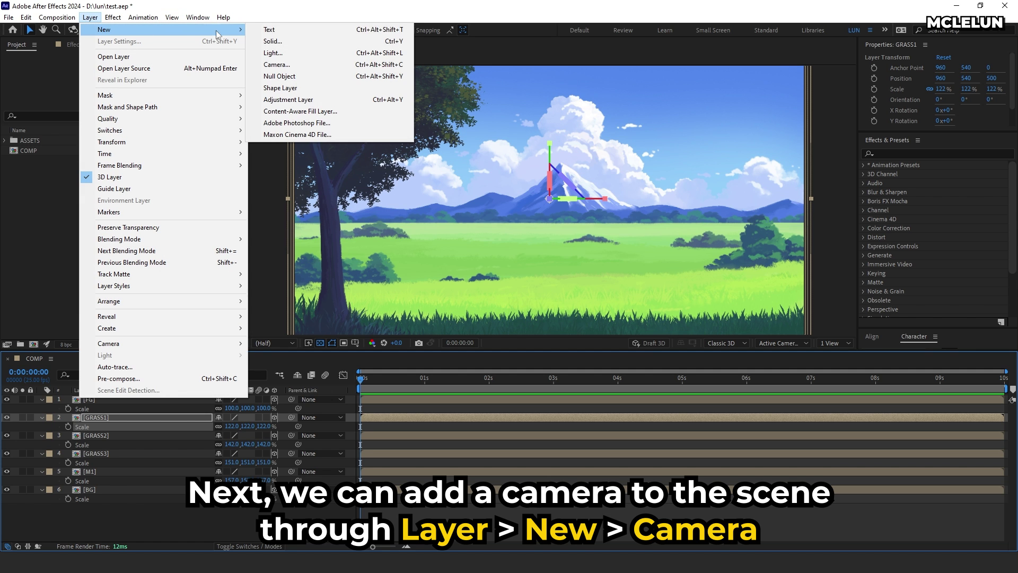
{"action": "left_click", "coordinate": [295, 65]}
{"action": "left_click", "coordinate": [616, 395]}
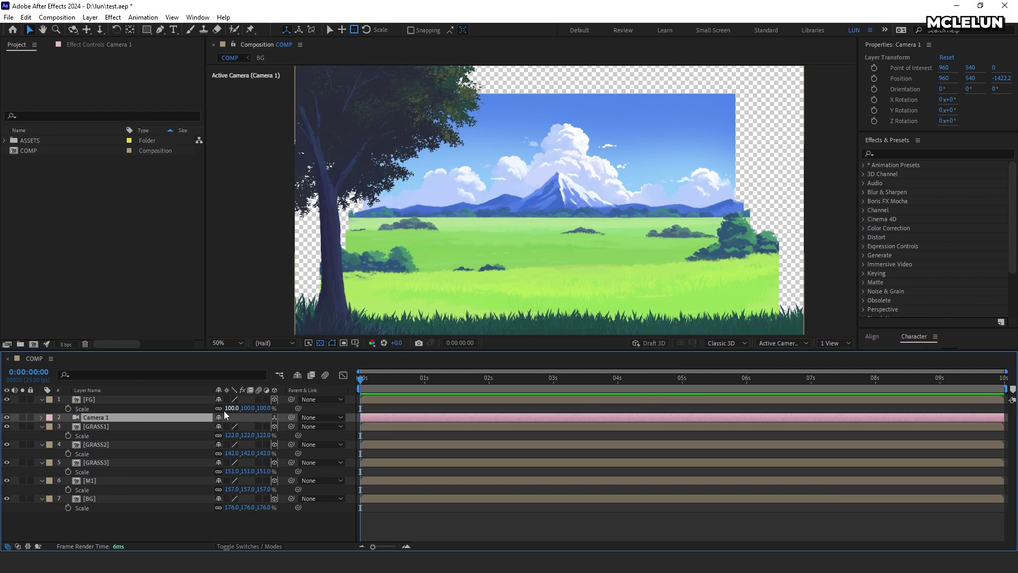
{"action": "left_click_drag", "start_coordinate": [132, 400], "coordinate": [132, 399]}
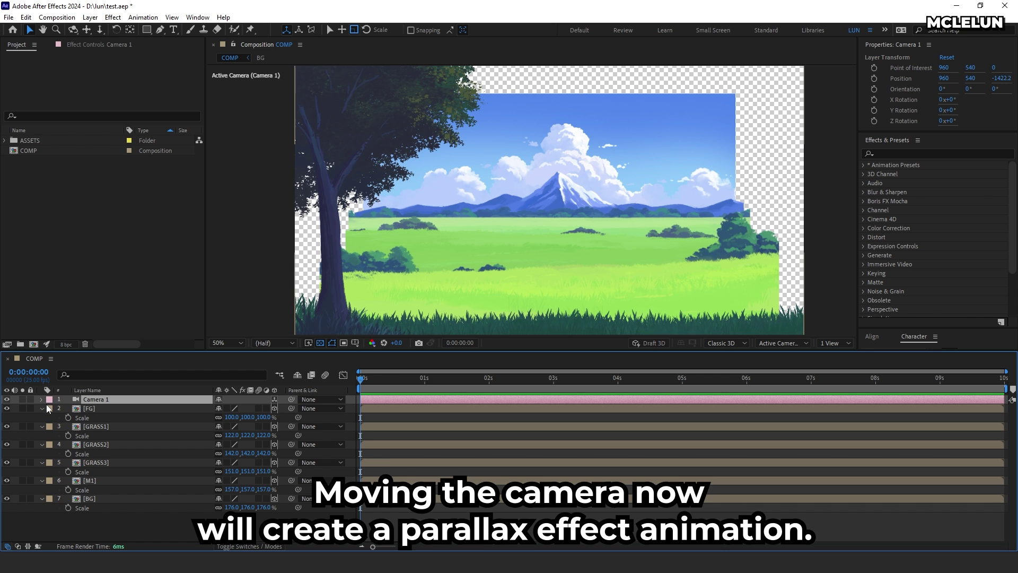
Reveal the camera's Position and test different Z values including 0, ending with Z at -1367
{"action": "key", "text": "p"}
{"action": "mouse_move", "coordinate": [261, 408]}
{"action": "left_mouse_down"}
{"action": "mouse_move", "coordinate": [281, 408]}
{"action": "mouse_move", "coordinate": [269, 398]}
{"action": "left_mouse_up"}
{"action": "left_click", "coordinate": [513, 379]}
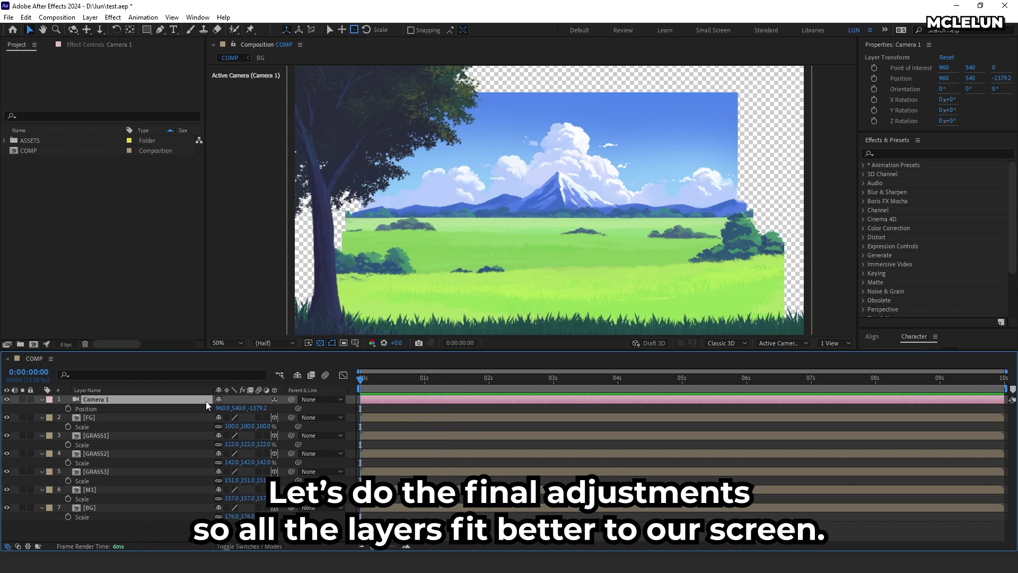
{"action": "type", "text": "0"}
{"action": "key", "text": "Return"}
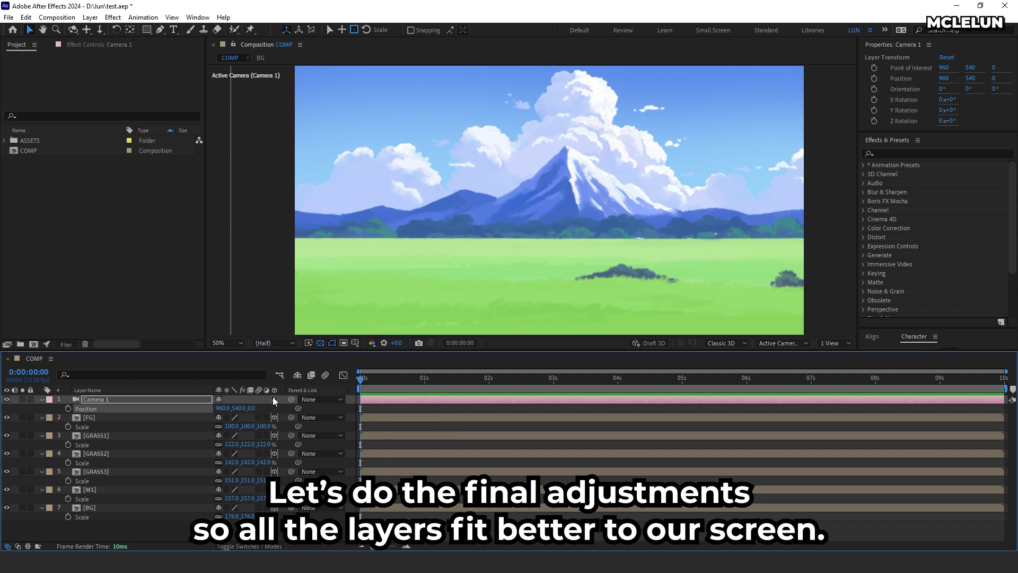
{"action": "left_click_drag", "start_coordinate": [252, 408], "coordinate": [223, 408]}
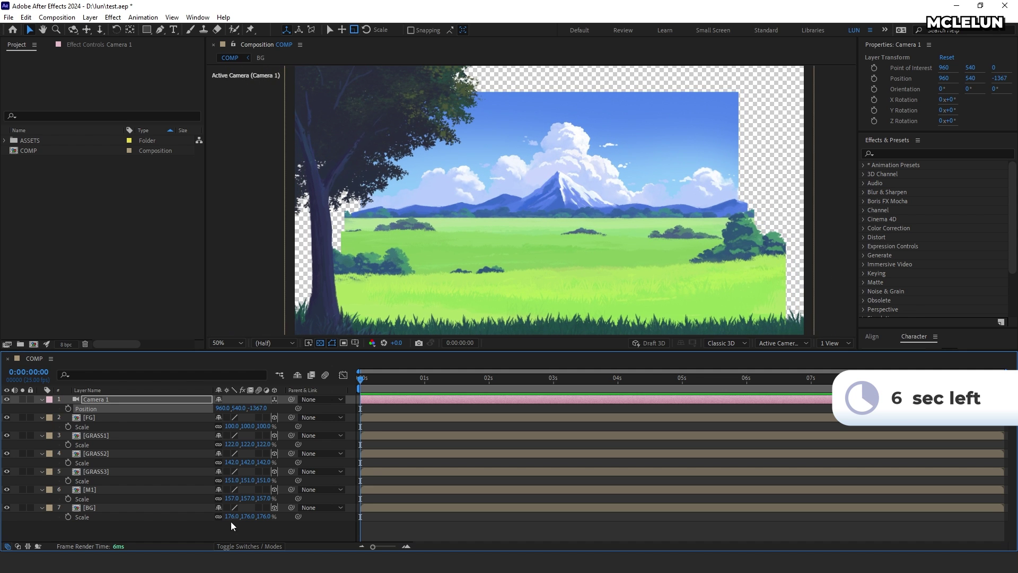
Scale up the distant layers further to fill the camera frame and shift the camera along Z to check the parallax
{"action": "left_click", "coordinate": [256, 516]}
{"action": "left_click_drag", "start_coordinate": [267, 517], "coordinate": [275, 461]}
{"action": "left_click_drag", "start_coordinate": [262, 444], "coordinate": [270, 444]}
{"action": "left_click_drag", "start_coordinate": [256, 408], "coordinate": [289, 408]}
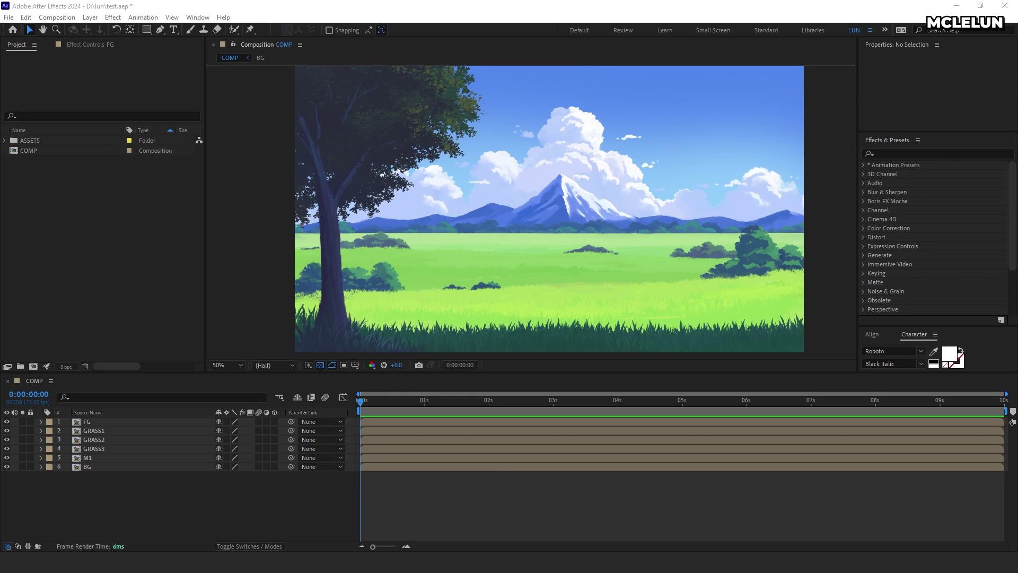
Keyframe the Scale of all 2D layers at the start, raise it to 130% at 0:00:09:24, and preview the zoom
{"action": "key", "text": "ctrl+a"}
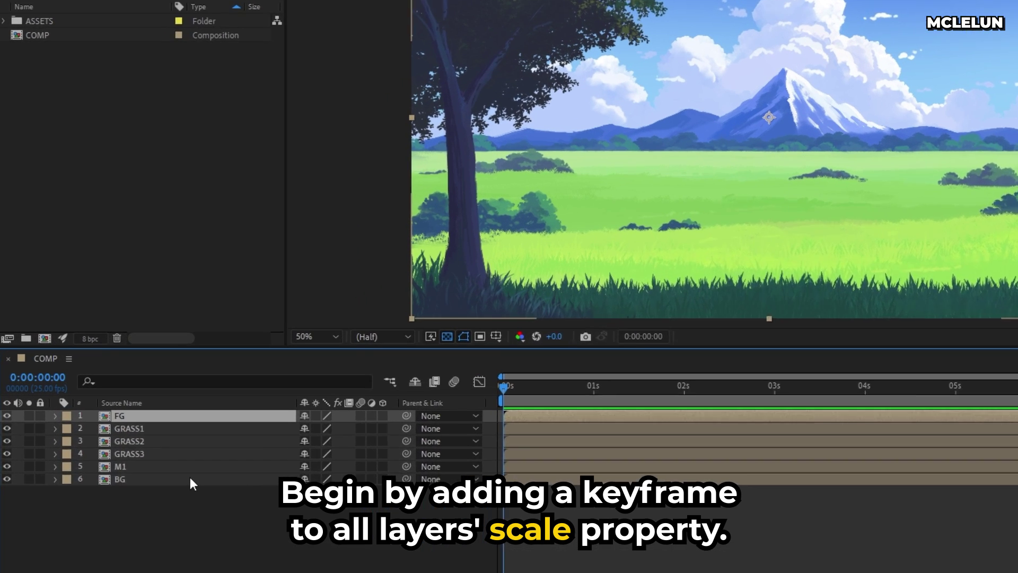
{"action": "key", "text": "s"}
{"action": "left_click", "coordinate": [100, 428]}
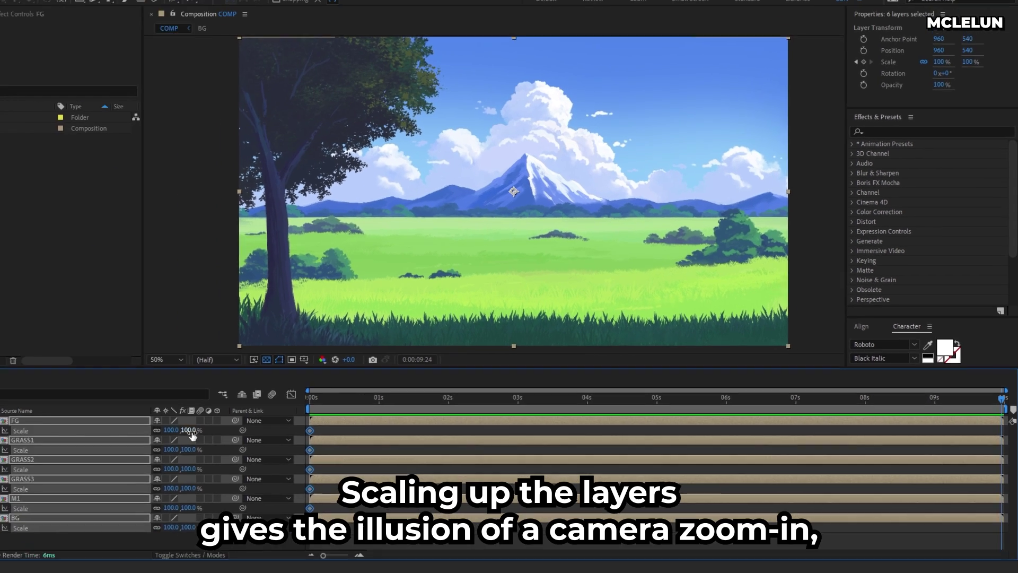
{"action": "left_click_drag", "start_coordinate": [249, 432], "coordinate": [266, 432]}
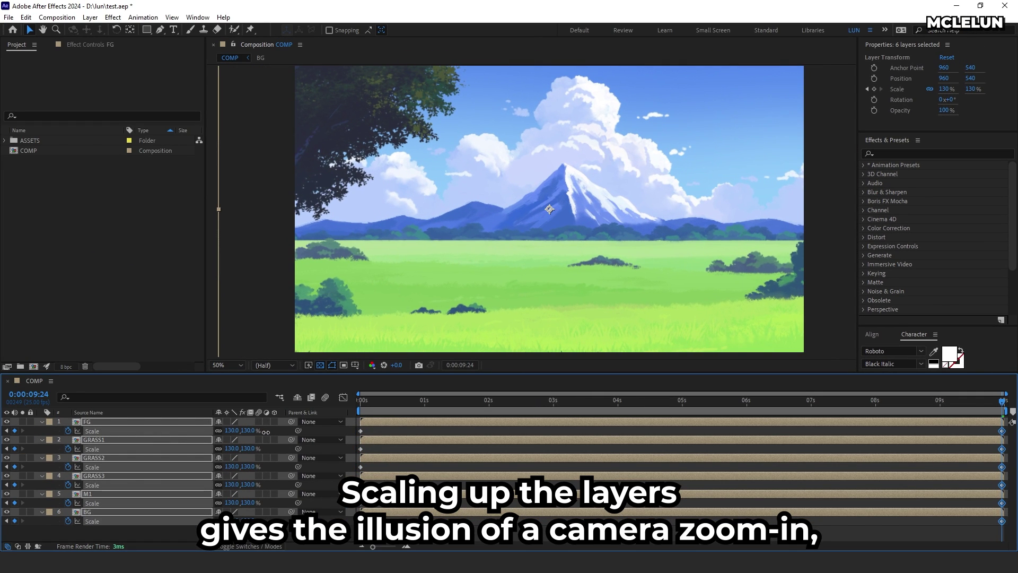
{"action": "key", "text": "space"}
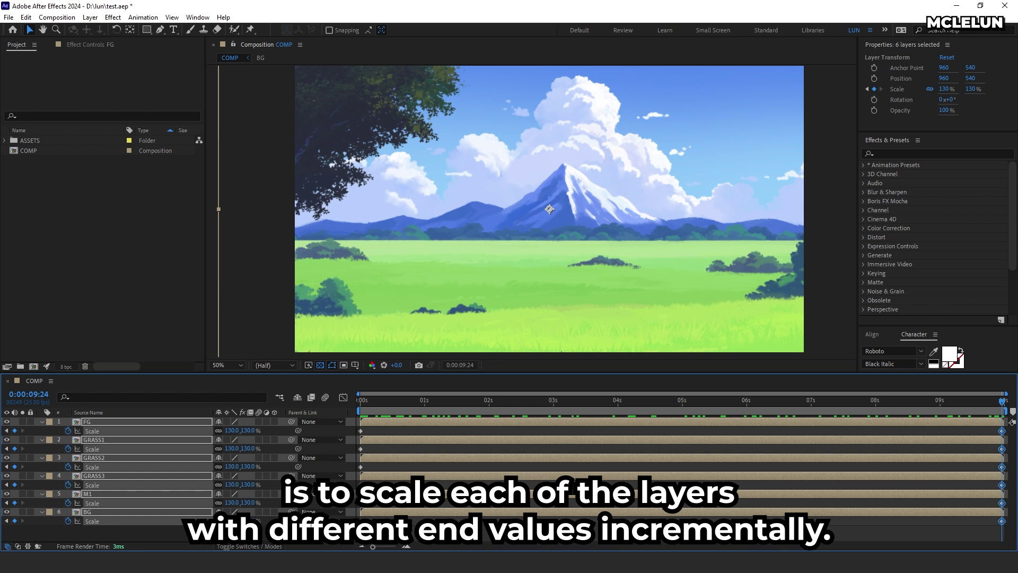
Stagger the layers' end Scale keyframes from about 110% for BG and 120% for M1 up to about 160% for FG, and preview
{"action": "key", "text": "F2"}
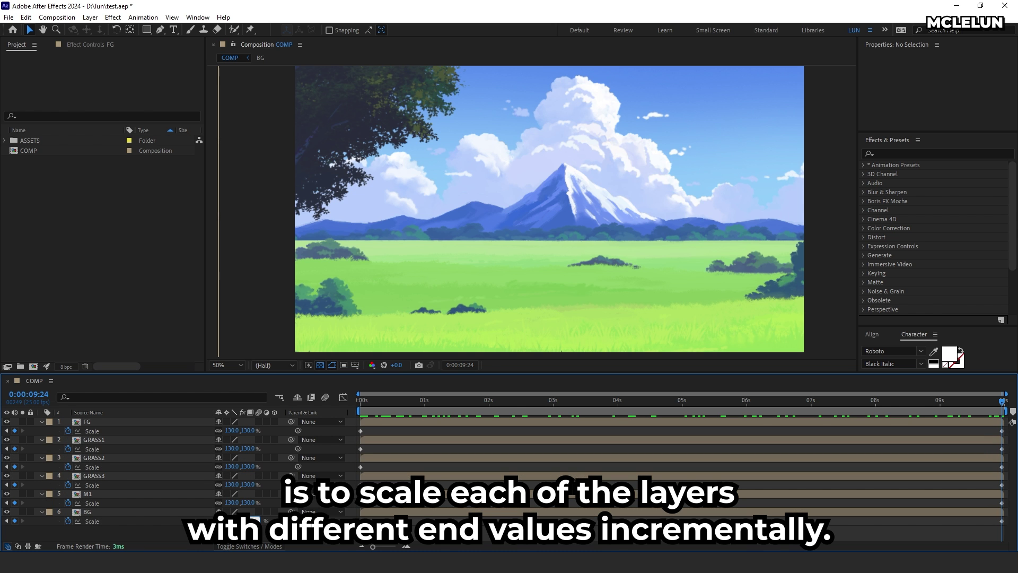
{"action": "type", "text": "105"}
{"action": "key", "text": "Return"}
{"action": "left_click", "coordinate": [253, 502]}
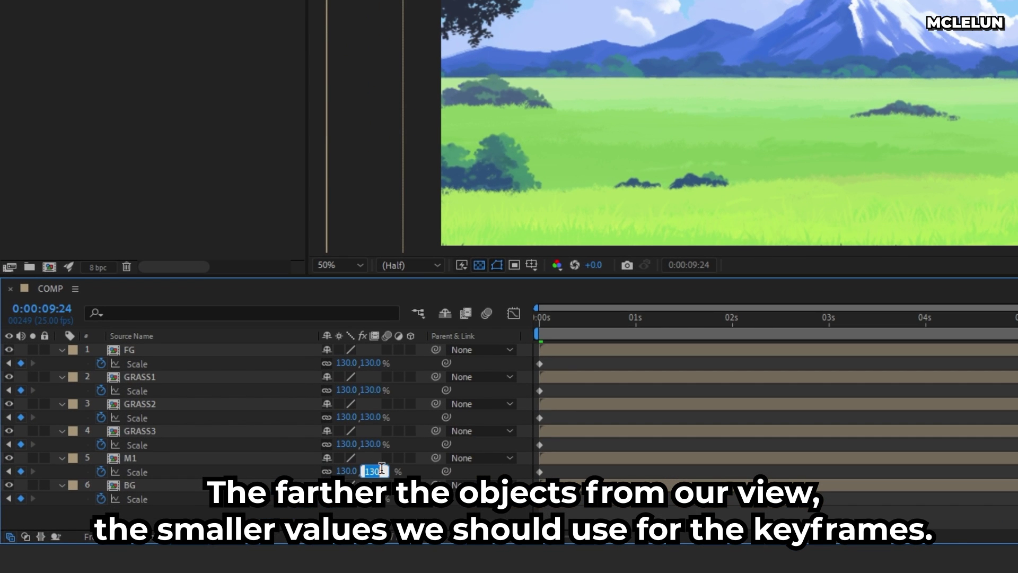
{"action": "type", "text": "120"}
{"action": "key", "text": "Return"}
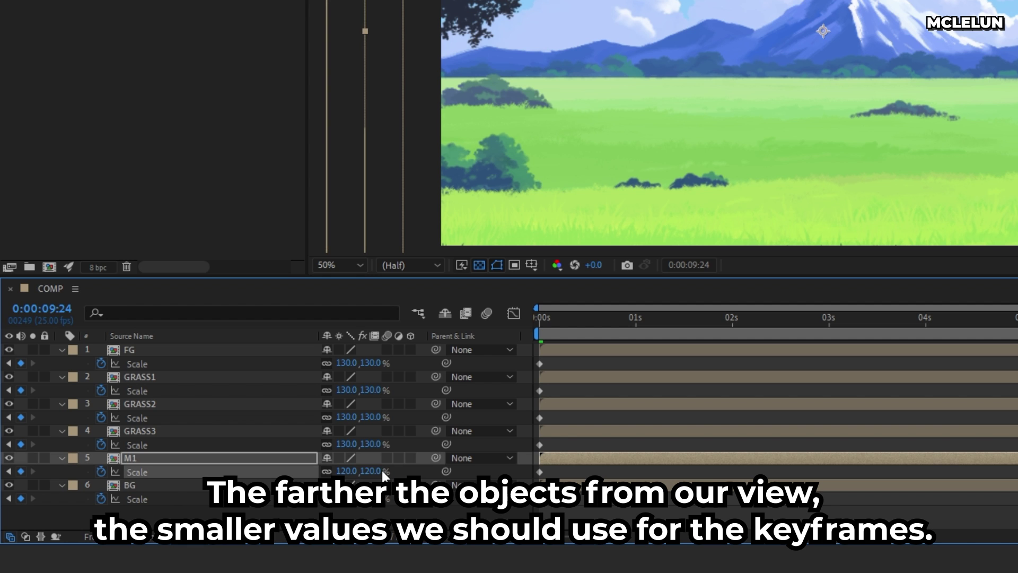
{"action": "left_click", "coordinate": [372, 444]}
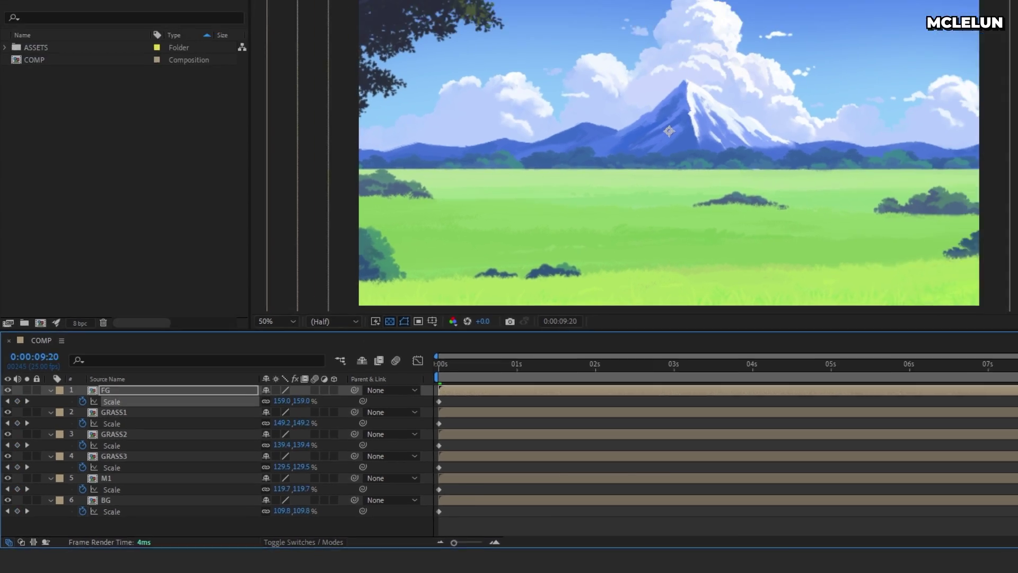
{"action": "left_click_drag", "start_coordinate": [1002, 402], "coordinate": [786, 423]}
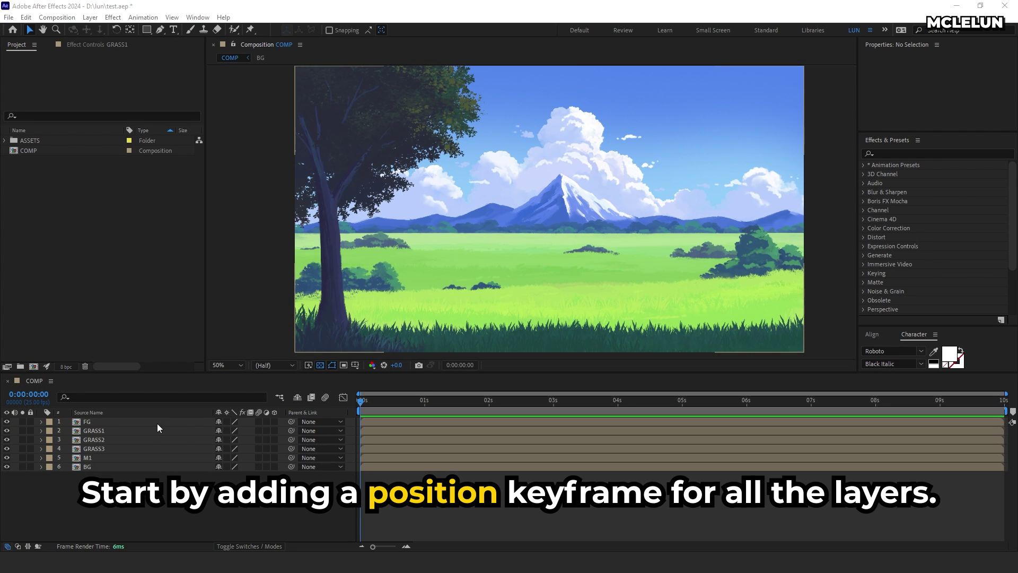
Keyframe the Position of all layers at the start, set their X to 360 at 0:00:09:24, and preview the horizontal movement
{"action": "key", "text": "ctrl+a"}
{"action": "key", "text": "p"}
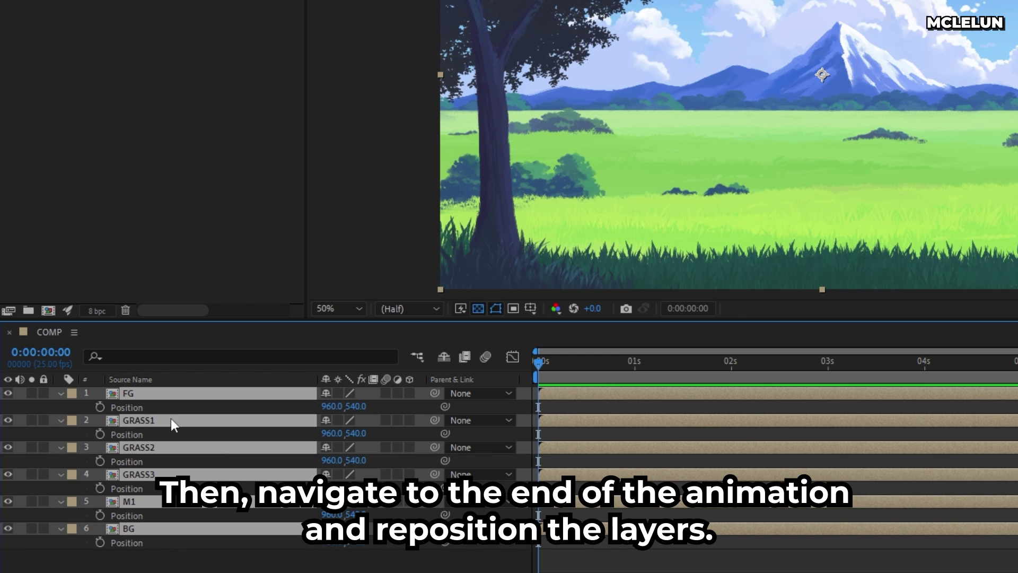
{"action": "left_click", "coordinate": [99, 407]}
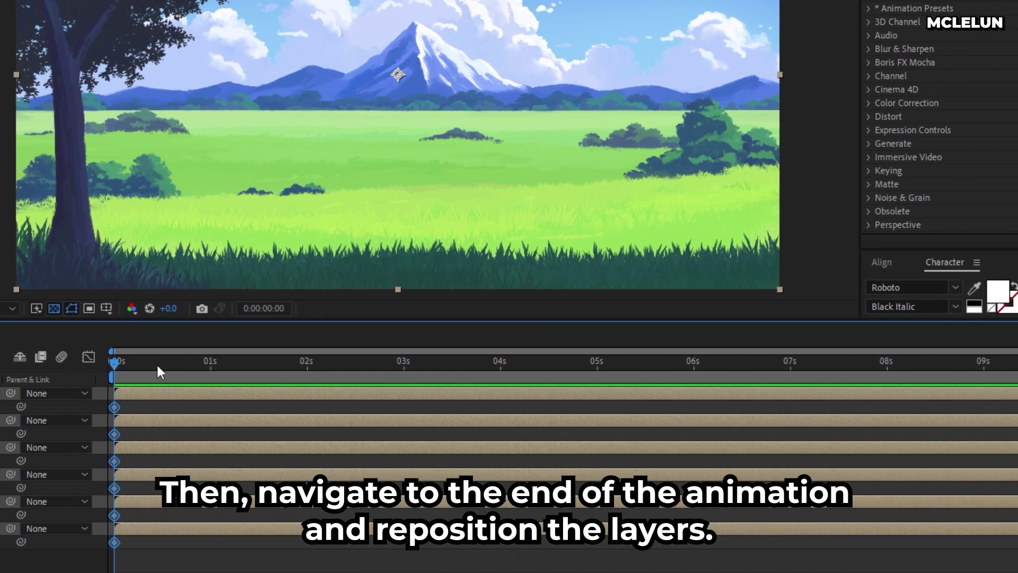
{"action": "left_click_drag", "start_coordinate": [157, 365], "coordinate": [827, 360]}
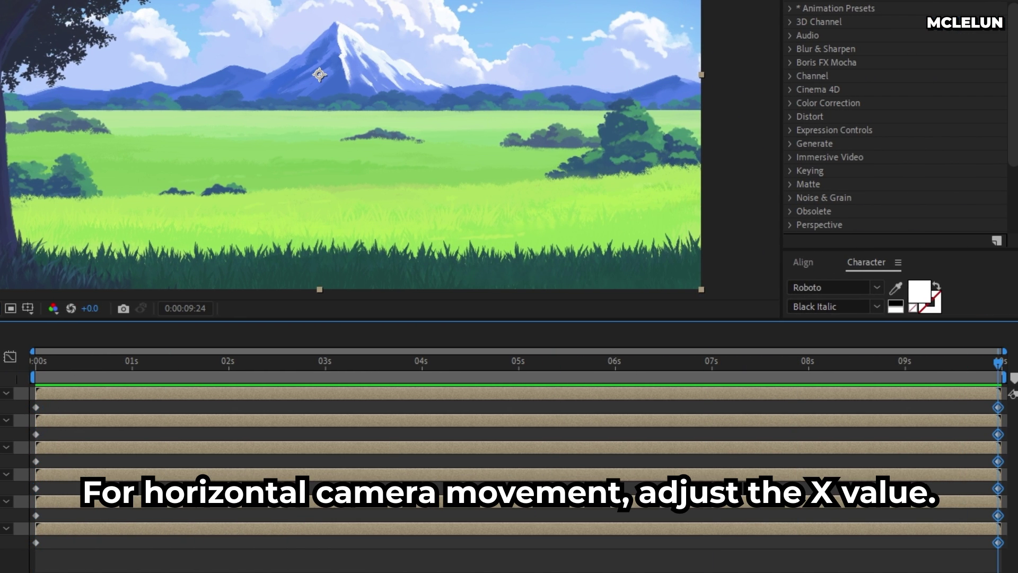
{"action": "left_click_drag", "start_coordinate": [88, 74], "coordinate": [80, 74]}
{"action": "left_click_drag", "start_coordinate": [49, 371], "coordinate": [998, 354]}
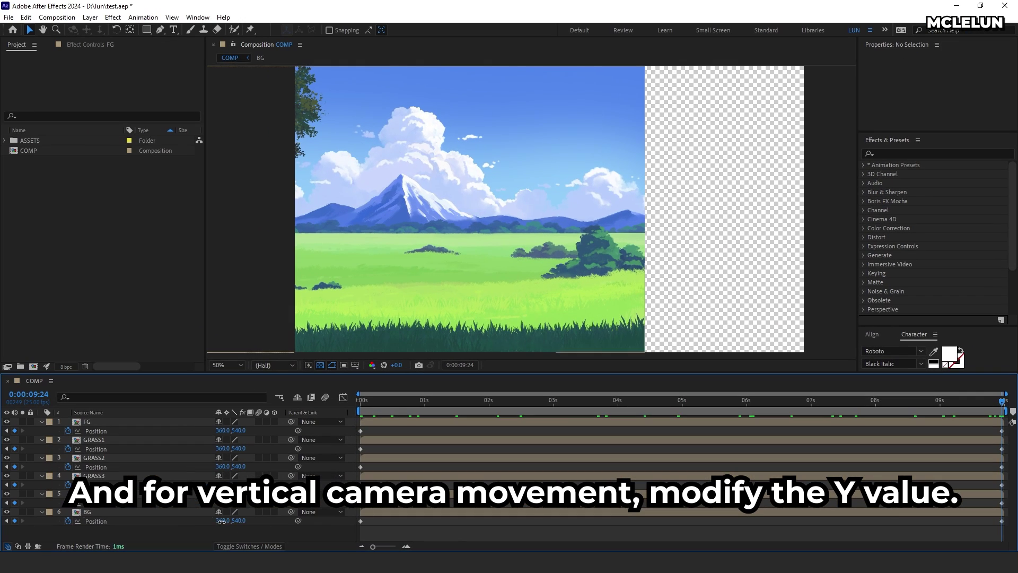
Set the end X position of BG to 886, M1 to 683 and GRASS3 to 511 for slower distant movement
{"action": "left_click_drag", "start_coordinate": [223, 520], "coordinate": [499, 521]}
{"action": "left_click_drag", "start_coordinate": [224, 503], "coordinate": [396, 502]}
{"action": "left_click_drag", "start_coordinate": [224, 484], "coordinate": [289, 492]}
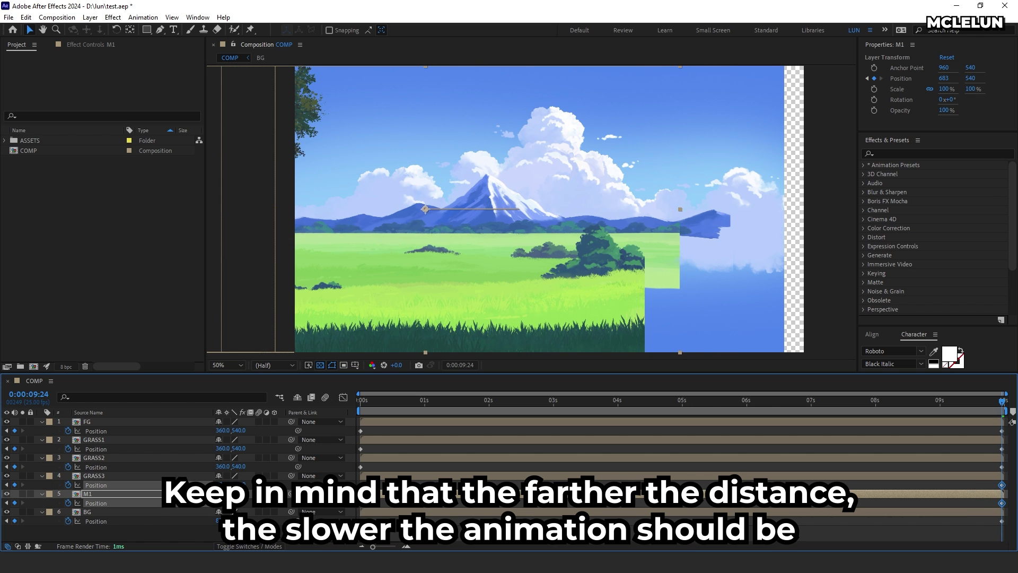
{"action": "left_click_drag", "start_coordinate": [289, 493], "coordinate": [288, 493]}
Set the end X position of GRASS2 to 354, GRASS1 to 30 and FG to -344, and preview the parallax
{"action": "left_click_drag", "start_coordinate": [226, 469], "coordinate": [57, 461]}
{"action": "left_click_drag", "start_coordinate": [228, 431], "coordinate": [0, 431]}
{"action": "mouse_move", "coordinate": [1001, 402]}
{"action": "left_mouse_down"}
{"action": "mouse_move", "coordinate": [367, 386]}
{"action": "mouse_move", "coordinate": [997, 390]}
{"action": "mouse_move", "coordinate": [396, 377]}
{"action": "mouse_move", "coordinate": [1007, 397]}
{"action": "mouse_move", "coordinate": [342, 399]}
{"action": "mouse_move", "coordinate": [1013, 399]}
{"action": "left_mouse_up"}
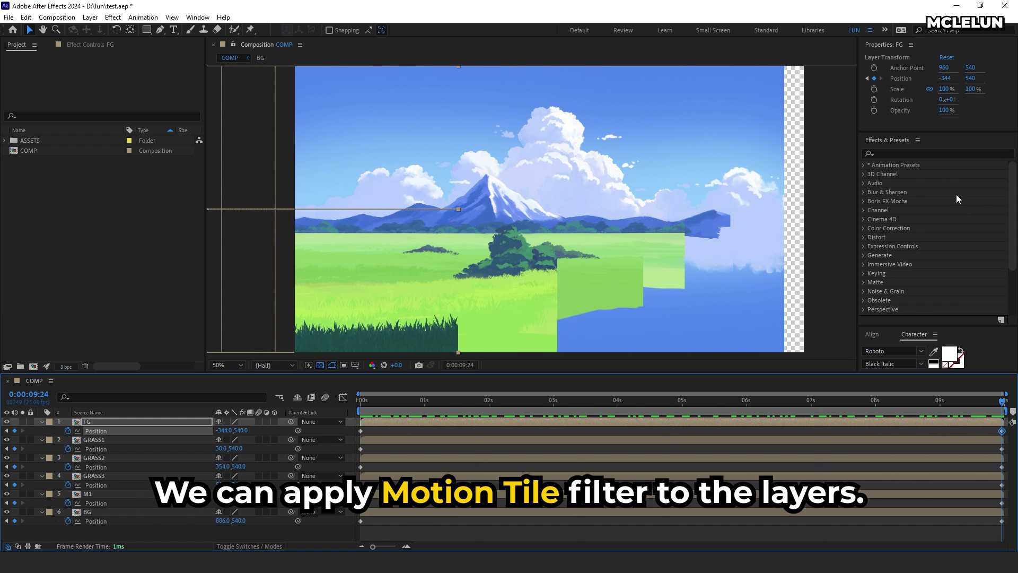
Find the Motion Tile effect and apply it to the FG layer
{"action": "left_click", "coordinate": [920, 154]}
{"action": "type", "text": "motion tile"}
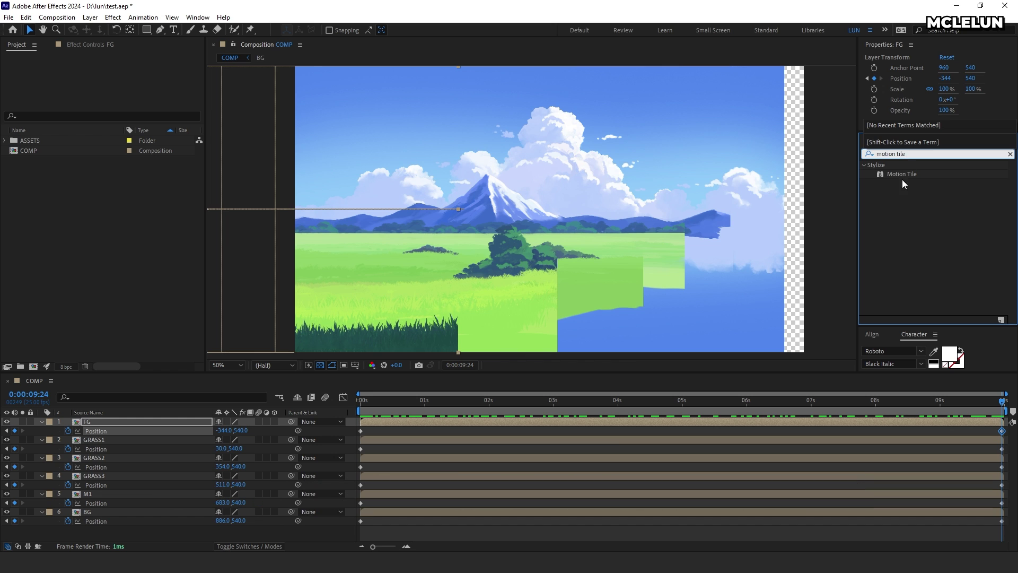
{"action": "left_click_drag", "start_coordinate": [906, 175], "coordinate": [106, 422]}
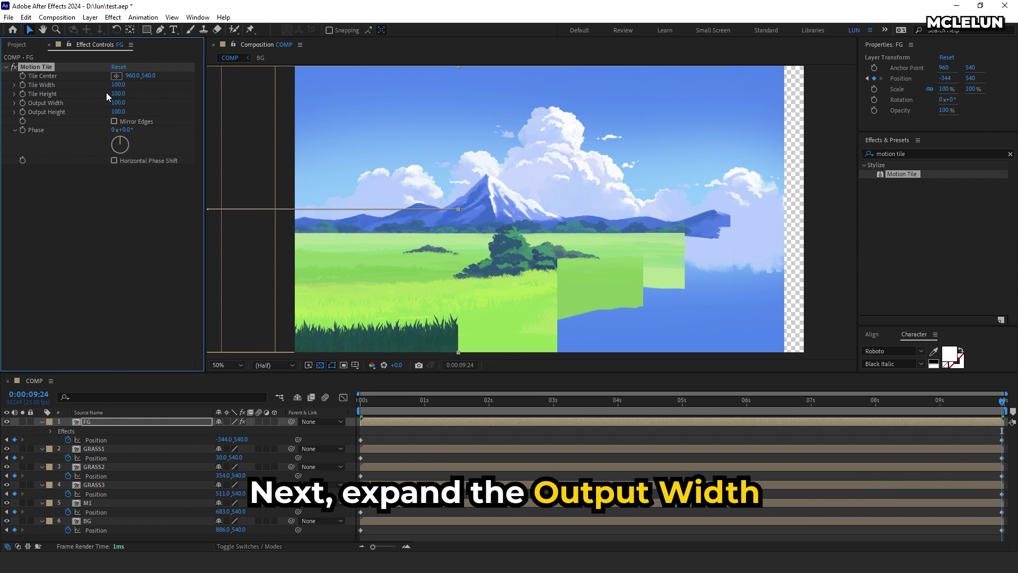
Set the FG layer's Motion Tile Output Width to 260, enable Mirror Edges, and preview the result
{"action": "left_click", "coordinate": [121, 104]}
{"action": "type", "text": "200"}
{"action": "left_click", "coordinate": [139, 113]}
{"action": "left_click_drag", "start_coordinate": [119, 104], "coordinate": [125, 111]}
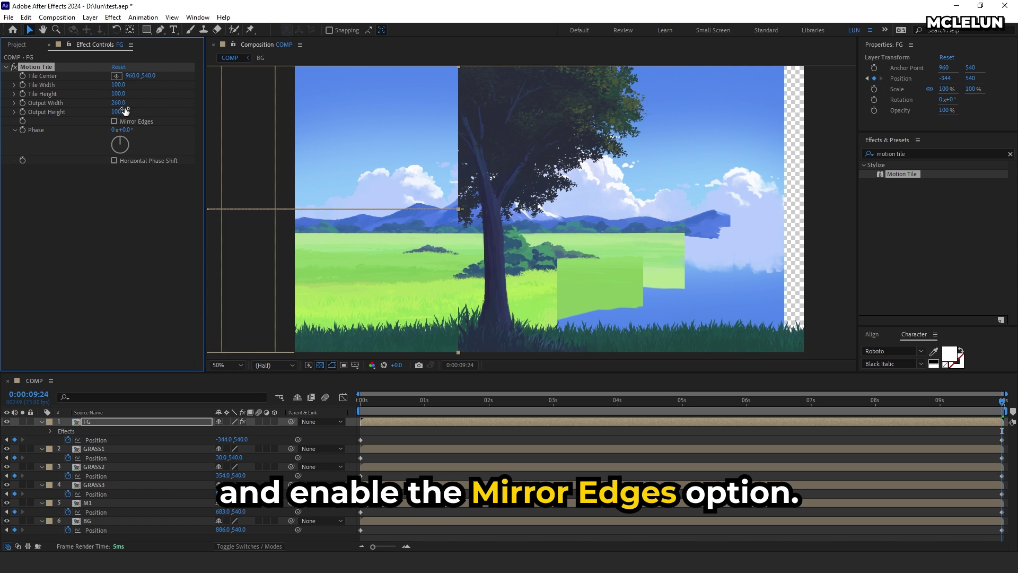
{"action": "left_click", "coordinate": [114, 121]}
{"action": "left_click_drag", "start_coordinate": [981, 402], "coordinate": [1004, 383]}
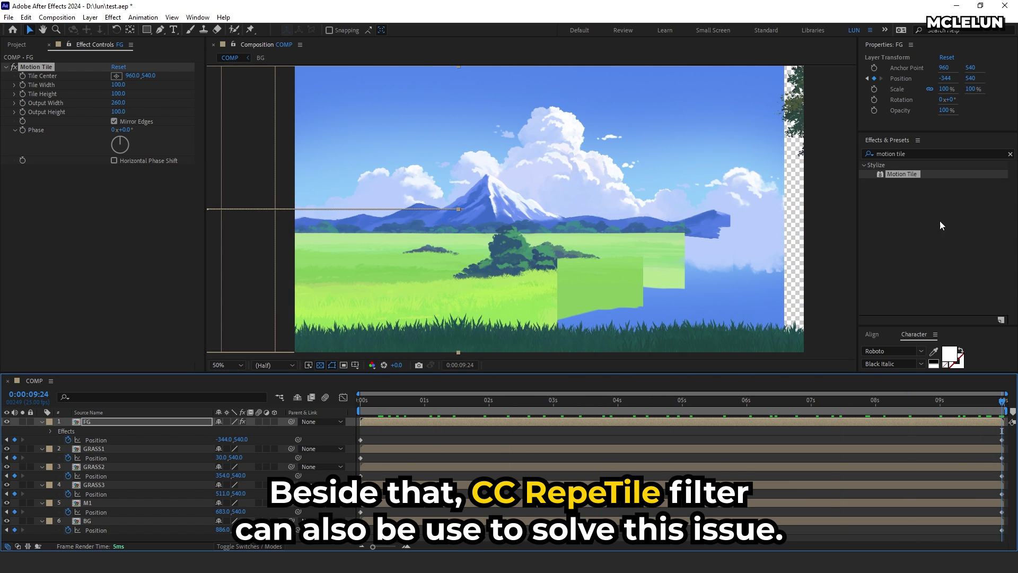
Turn off Motion Tile on the FG layer, then find the CC RepeTile effect and apply it to FG instead
{"action": "left_click", "coordinate": [13, 67]}
{"action": "left_click", "coordinate": [946, 155]}
{"action": "type", "text": "r"}
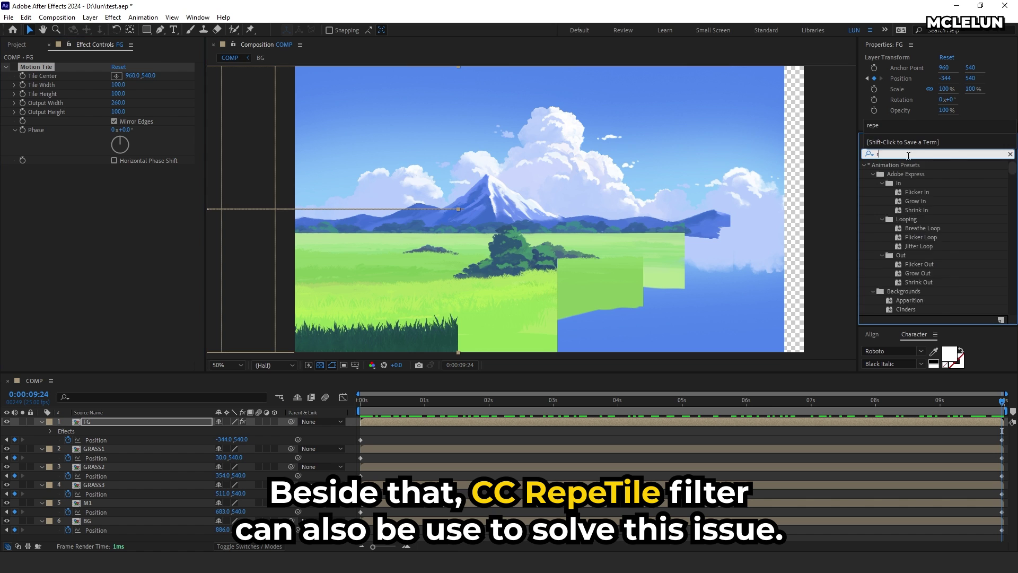
{"action": "type", "text": "epet"}
{"action": "left_click_drag", "start_coordinate": [903, 174], "coordinate": [73, 199]}
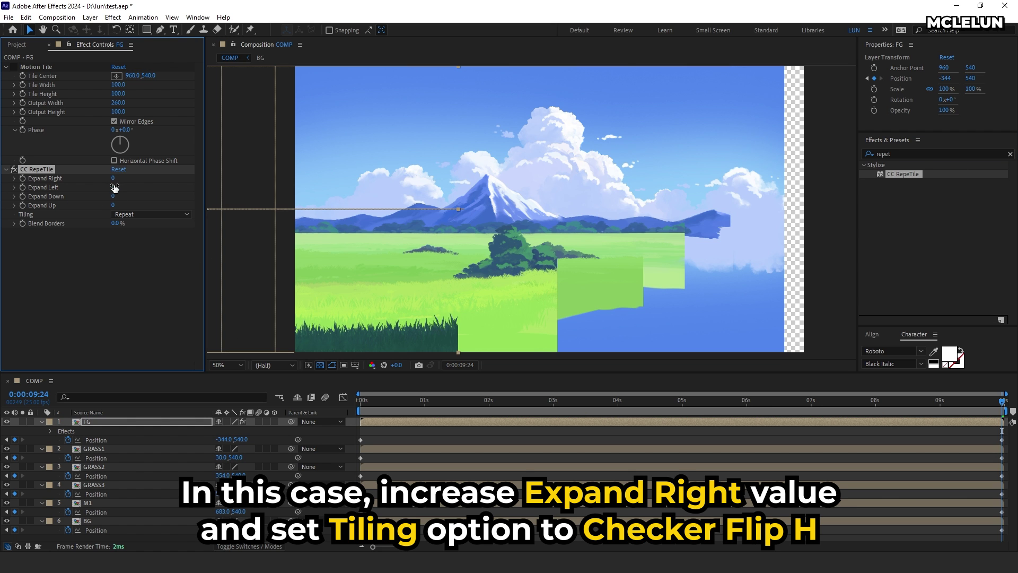
Set FG's CC RepeTile Expand Right to about 1373 and Tiling to Checker Flip H, and preview the animation
{"action": "left_click_drag", "start_coordinate": [120, 178], "coordinate": [848, 202]}
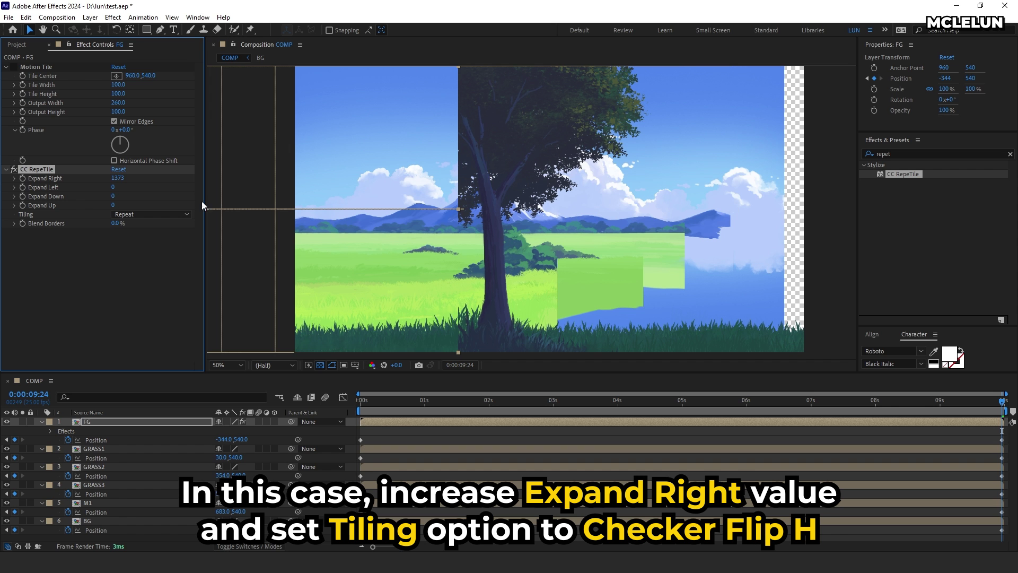
{"action": "left_click", "coordinate": [133, 214]}
{"action": "left_click", "coordinate": [149, 237]}
{"action": "key", "text": "space"}
{"action": "key", "text": "space"}
Copy the CC RepeTile effect from FG to the GRASS1 and GRASS2 layers
{"action": "left_click", "coordinate": [43, 172]}
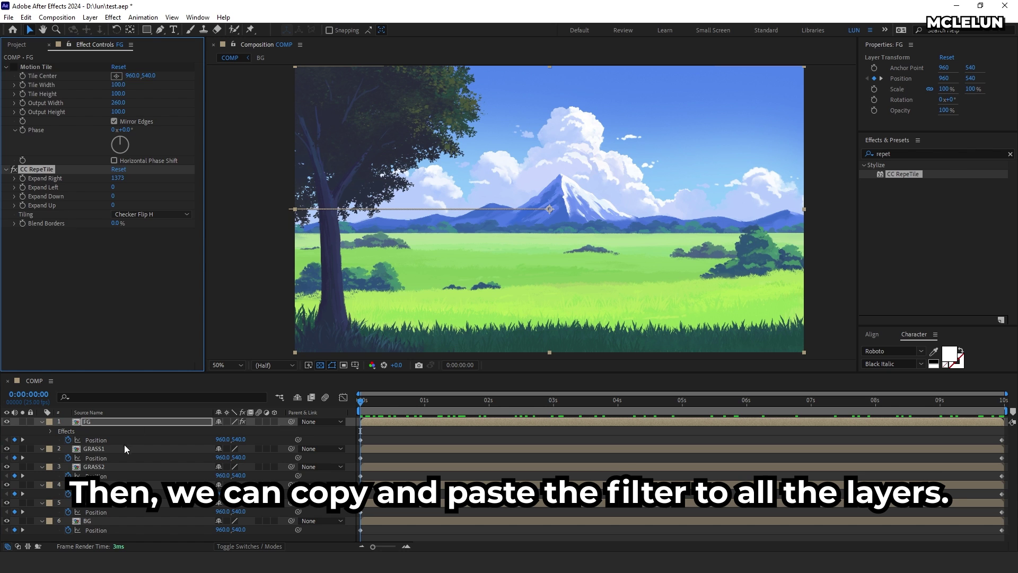
{"action": "left_click", "coordinate": [125, 450]}
{"action": "key", "text": "ctrl+v"}
{"action": "left_click", "coordinate": [1002, 402]}
{"action": "left_click", "coordinate": [127, 475]}
{"action": "key", "text": "ctrl+v"}
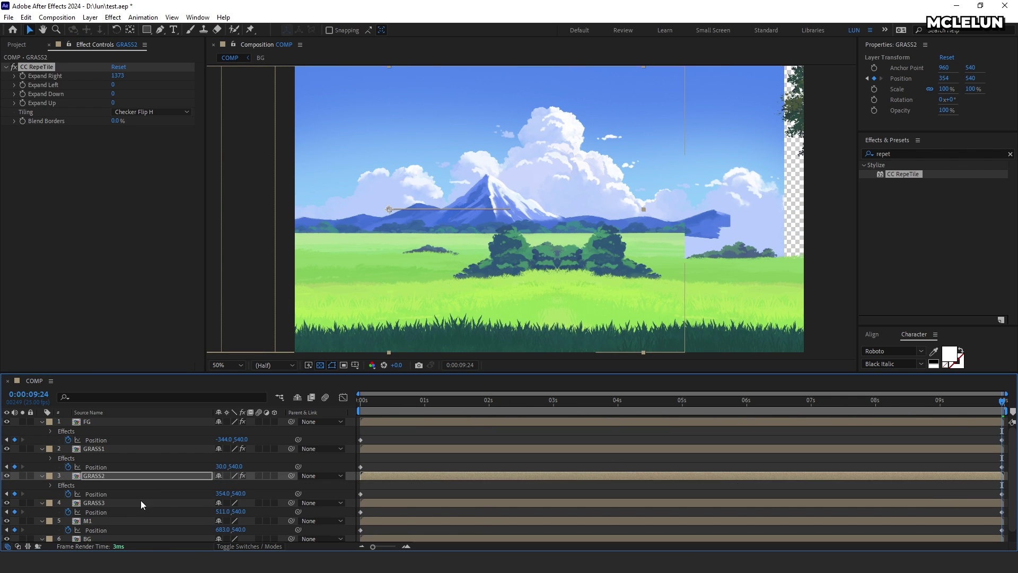
Paste the CC RepeTile effect onto GRASS3, M1 and BG, and scrub through the timeline to check the extended edges
{"action": "left_click", "coordinate": [142, 503]}
{"action": "key", "text": "ctrl+v"}
{"action": "left_click", "coordinate": [136, 529]}
{"action": "key", "text": "ctrl+v"}
{"action": "left_click", "coordinate": [137, 538]}
{"action": "key", "text": "ctrl+v"}
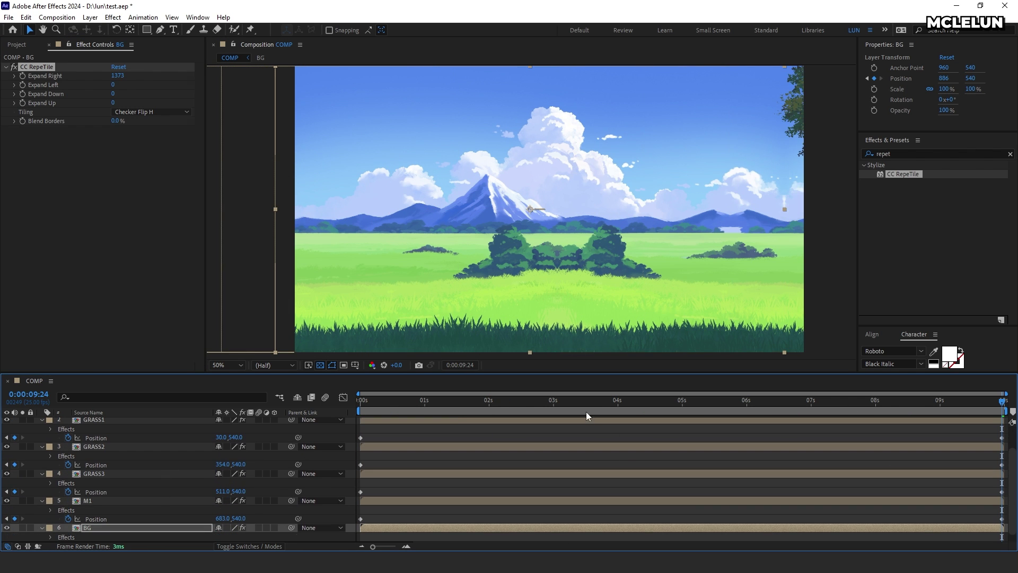
{"action": "left_click_drag", "start_coordinate": [592, 402], "coordinate": [855, 392]}
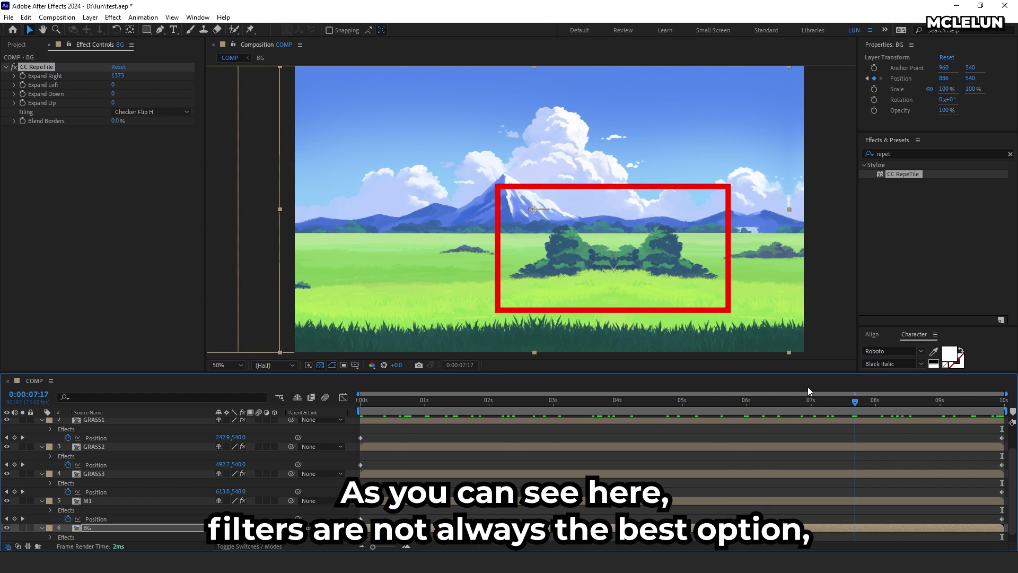